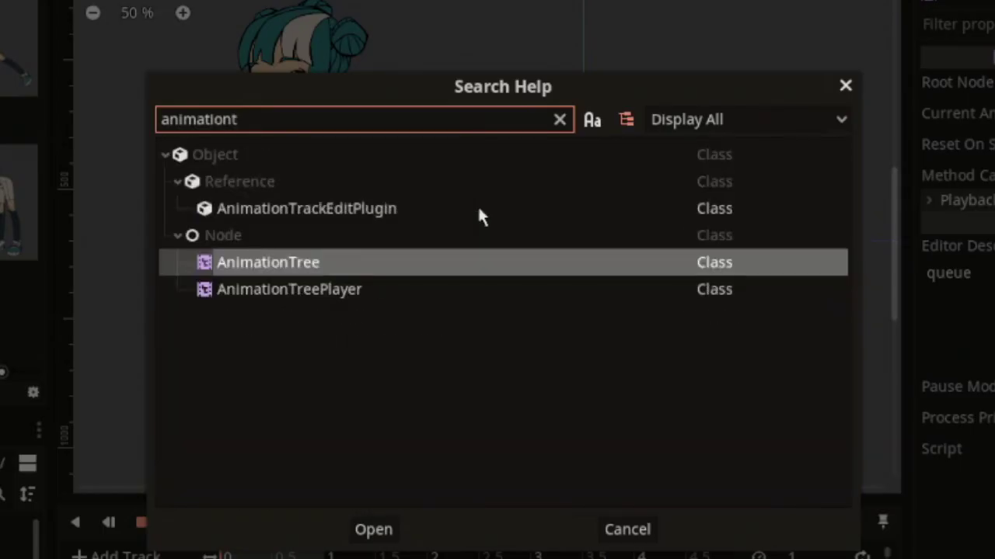
Open the AnimationTrackEditPlugin class reference from the help search results.
left_click(272, 217)
key("Return")
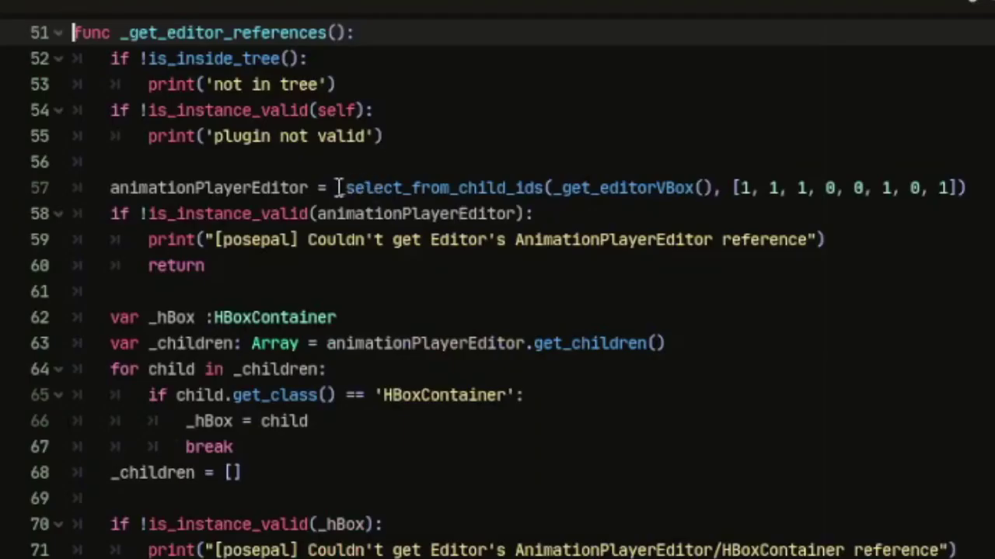
Highlight the expression assigned to animationPlayerEditor and the HBoxContainer class check in the _get_editor_references function.
left_click_drag(340, 188, 967, 188)
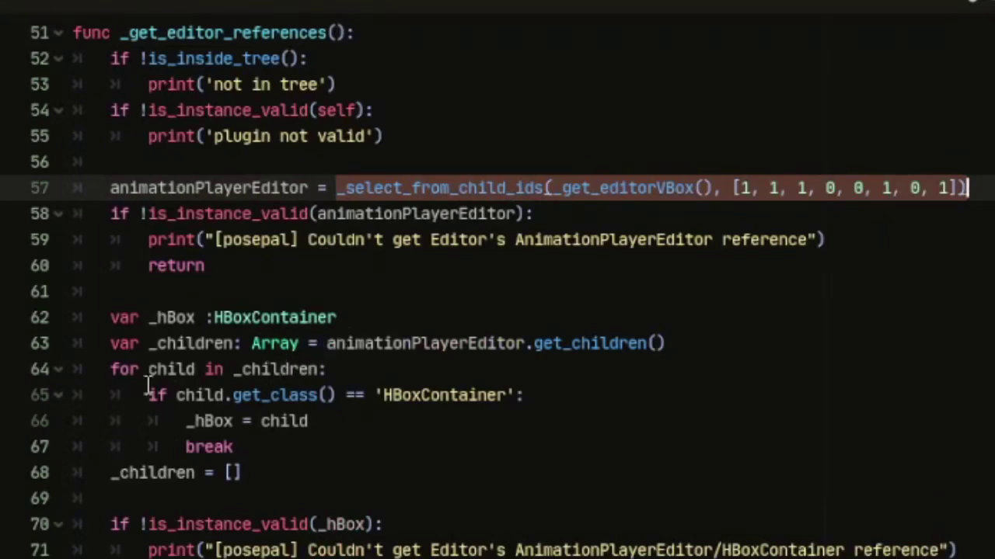
left_click_drag(148, 395, 522, 385)
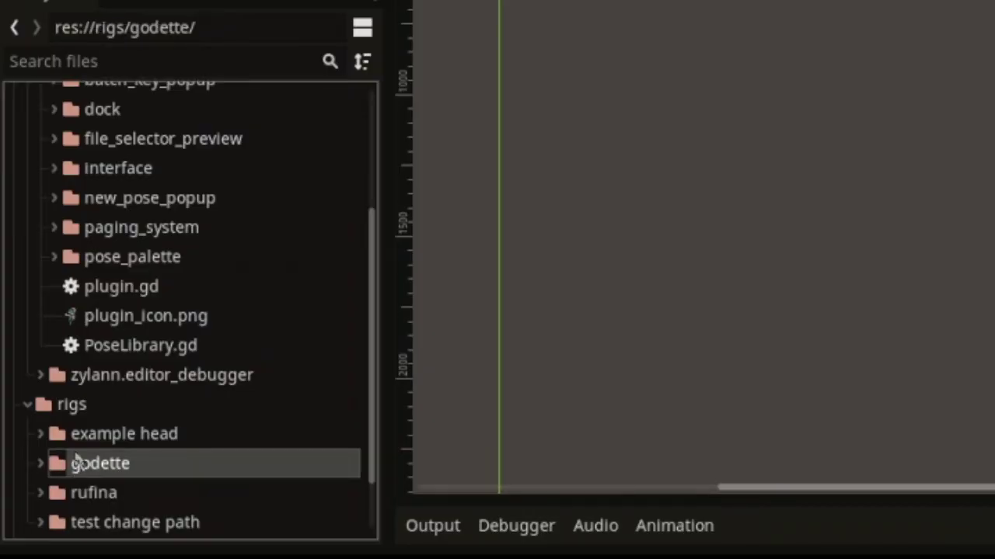
Move the godette rig folder out of rigs into addons/posepal.
left_click_drag(105, 437, 113, 246)
left_click(129, 90)
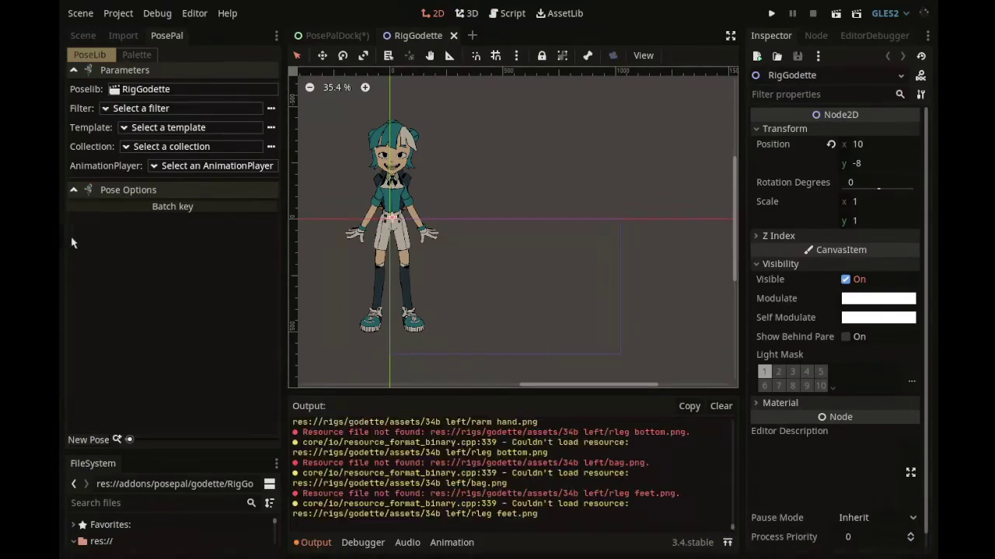
Expand the output log and look back through the missing resource file errors for the godette assets.
left_click(727, 543)
left_click_drag(733, 509, 733, 82)
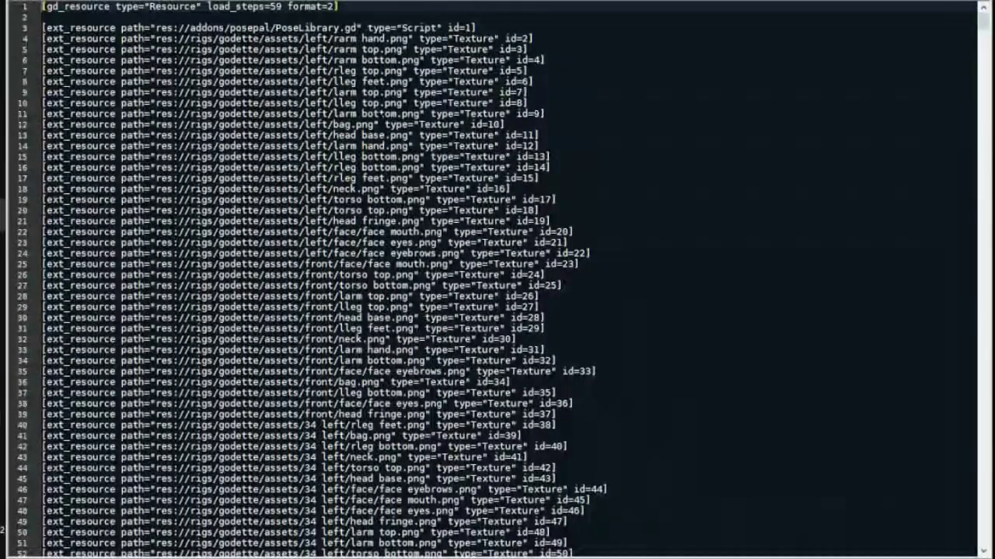
Examine the external texture paths listed in the pose library's resource file.
left_click(386, 17)
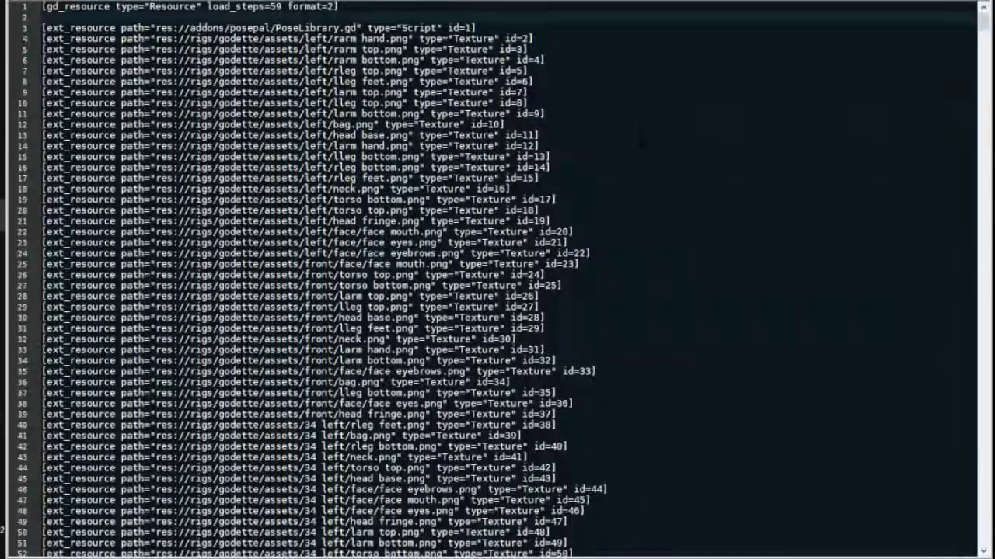
left_click_drag(984, 26, 987, 47)
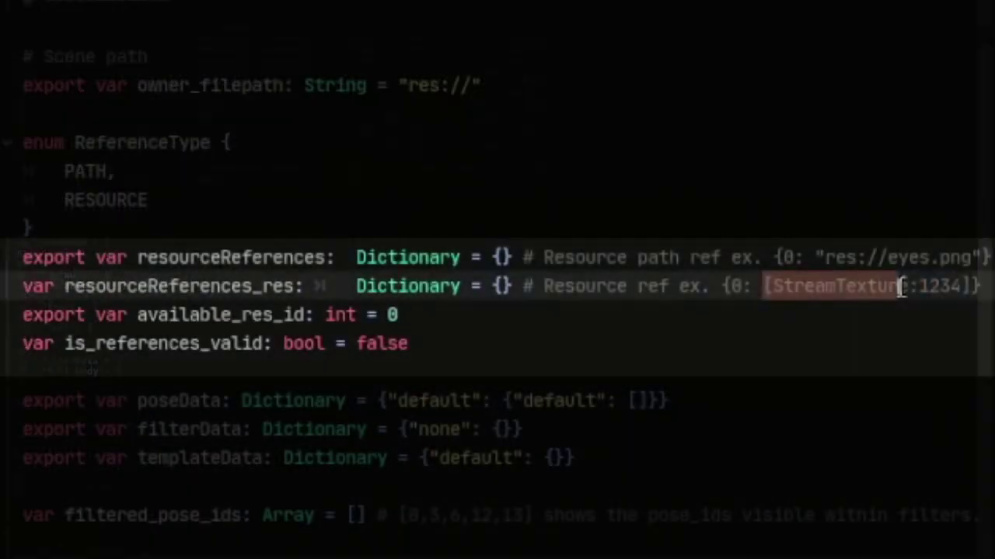
Compare the resourceReferences_res declaration and its StreamTexture example with the numbered resource paths stored in the pose library file.
left_click_drag(902, 287, 984, 287)
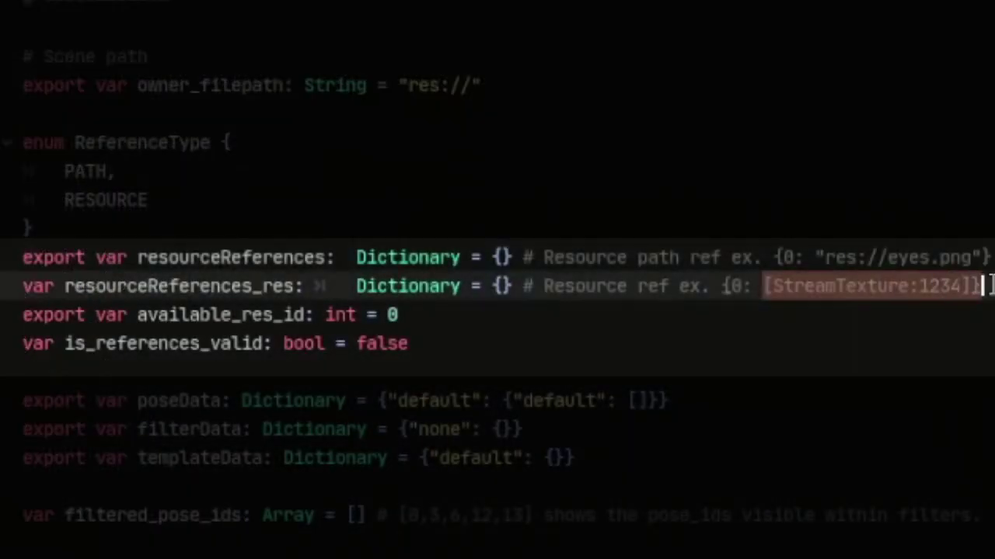
left_click(51, 287)
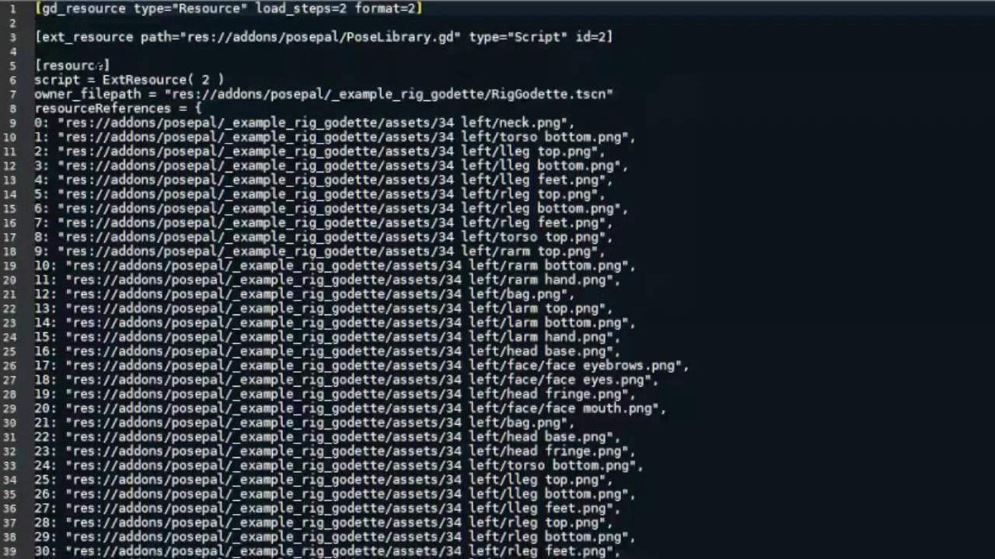
left_click(101, 65)
left_click(98, 137)
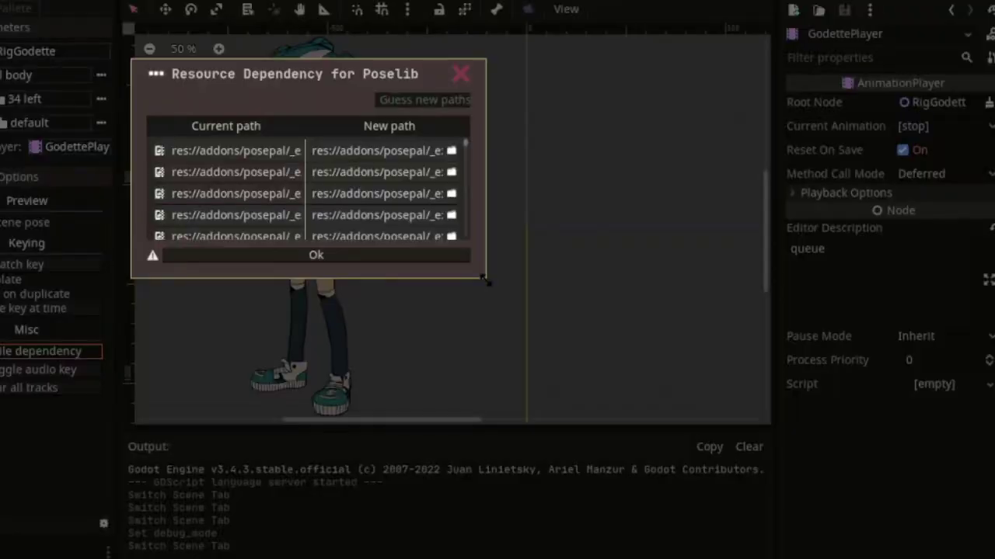
Enlarge the Resource Dependency for Poselib dialog.
left_click_drag(486, 283, 820, 542)
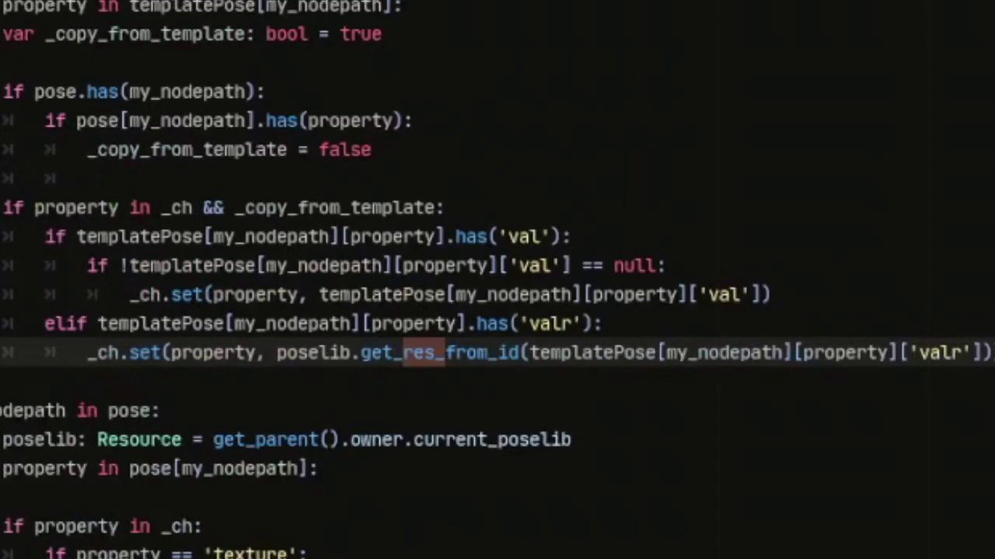
Examine the poselib.get_res_from_id call that resolves the template pose's 'valr' entries.
left_click(287, 352)
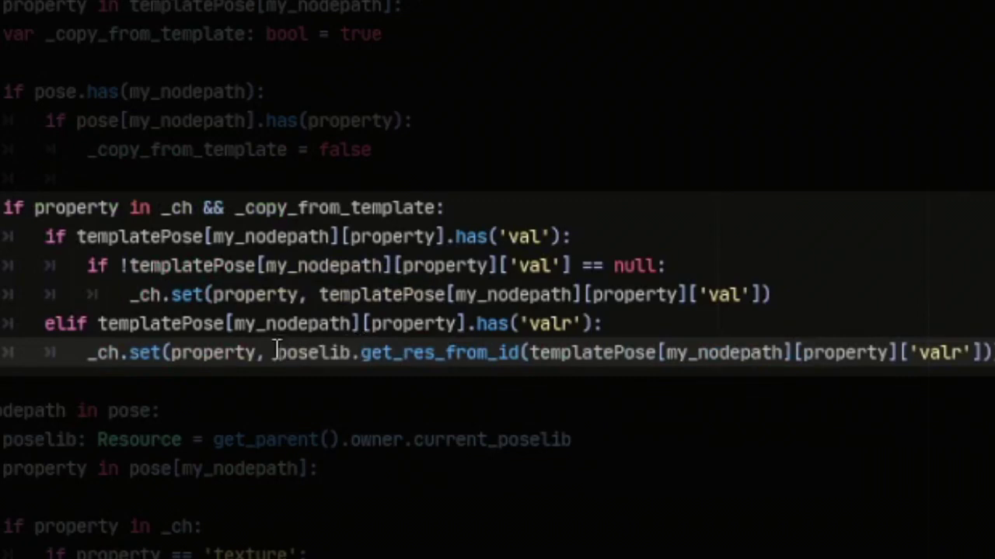
left_click_drag(321, 352, 426, 352)
left_click_drag(487, 352, 991, 352)
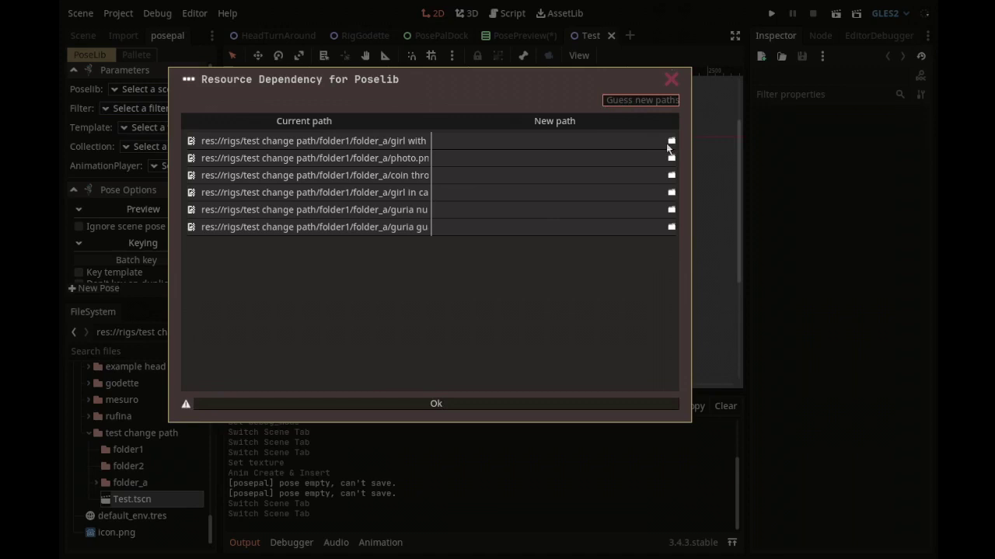
Set the new path for girl with monkey.png to the file in res://rigs/test change path/folder_a/.
left_click(671, 142)
left_click(406, 185)
double_click(439, 312)
left_click(432, 348)
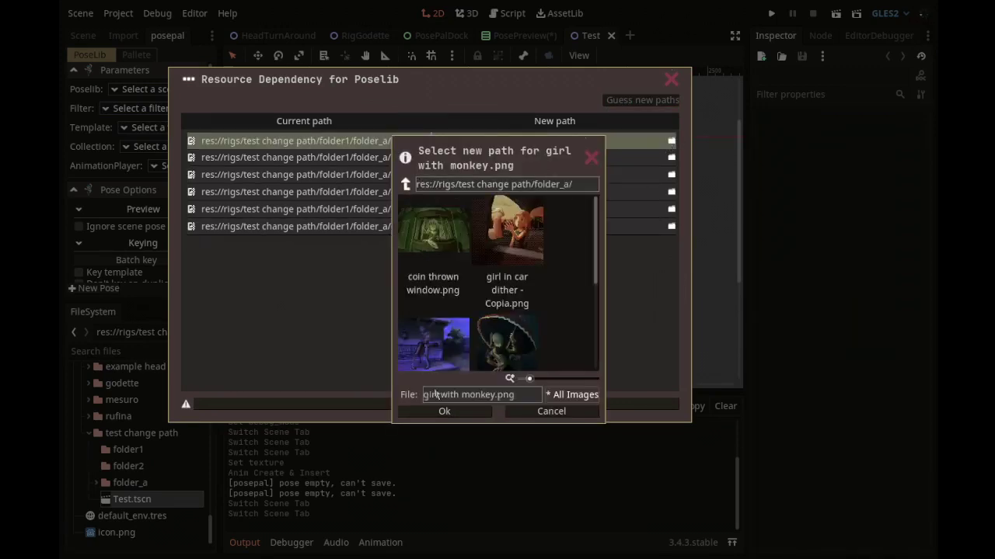
left_click(439, 410)
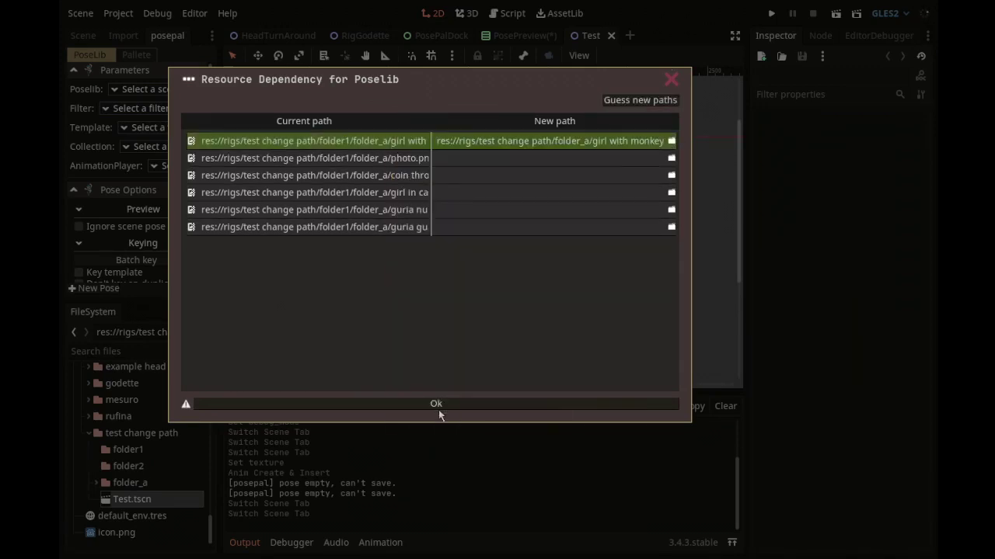
Fill in the remaining resource paths by guessing them, and apply the new dependency paths.
left_click(634, 100)
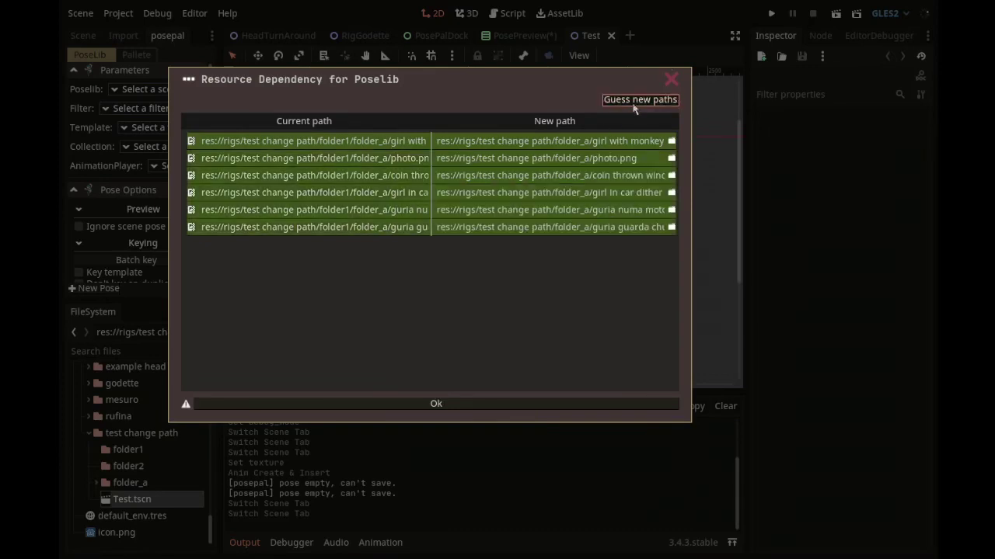
left_click(437, 403)
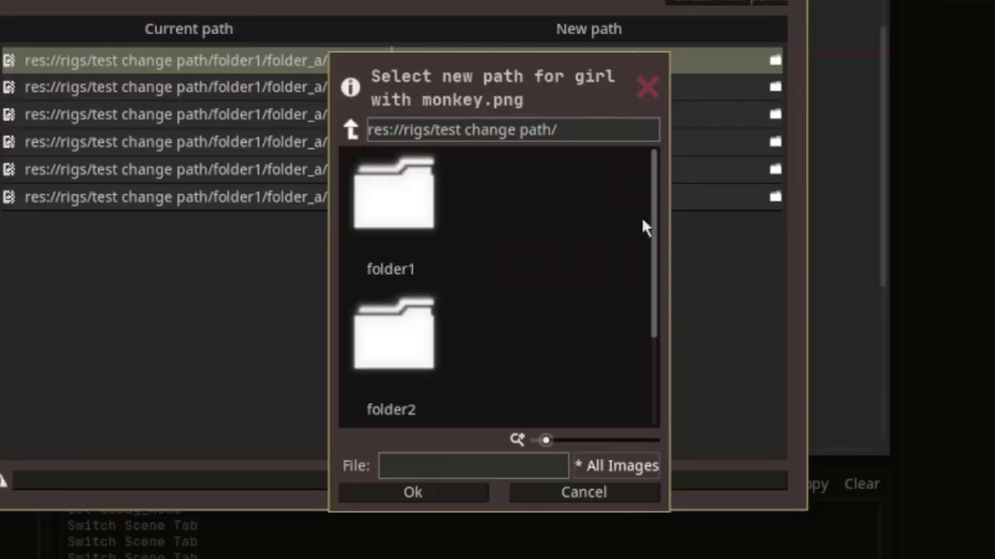
Enlarge the thumbnails in the new path selector and open folder_a.
left_click(549, 440)
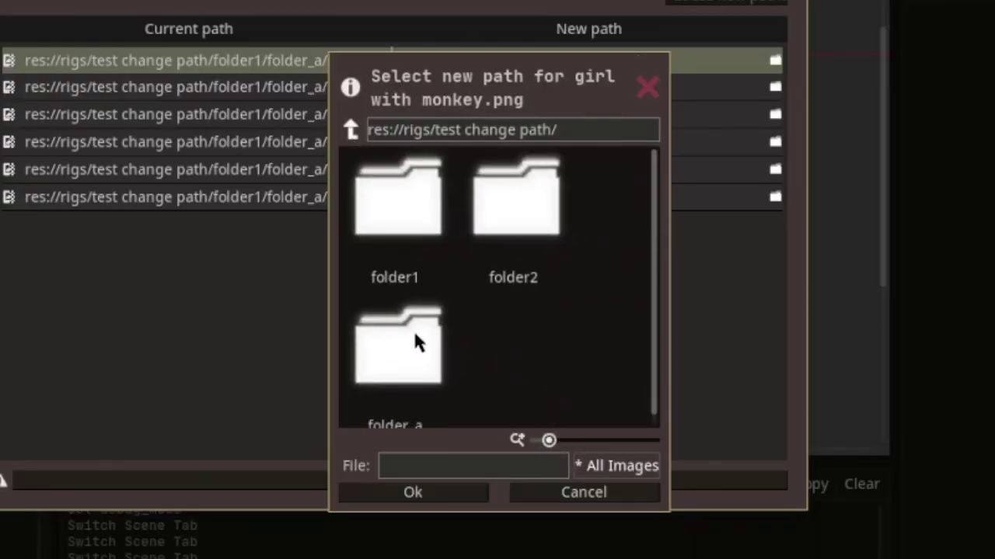
double_click(411, 364)
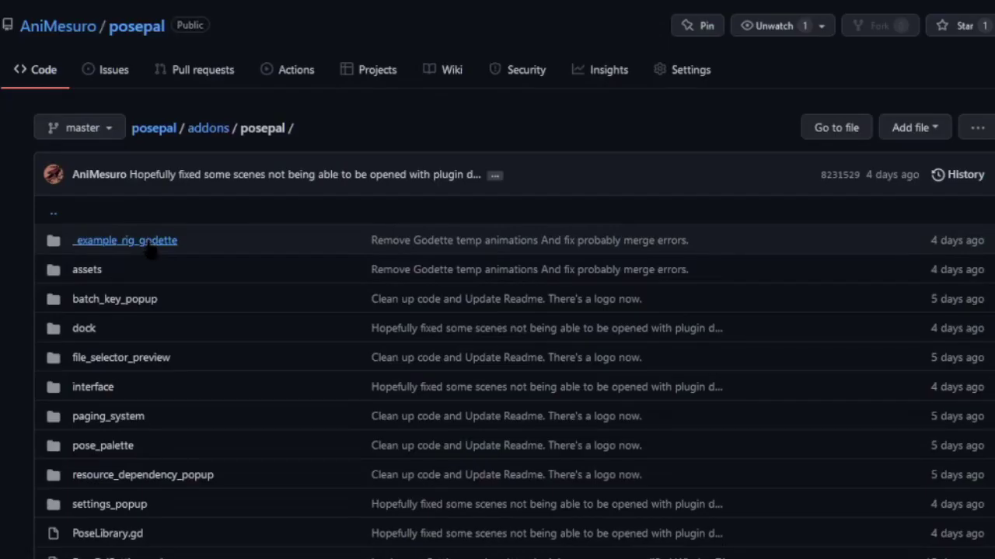
On the posepal GitHub repository page, open the _example_rig_godette folder.
left_click(146, 242)
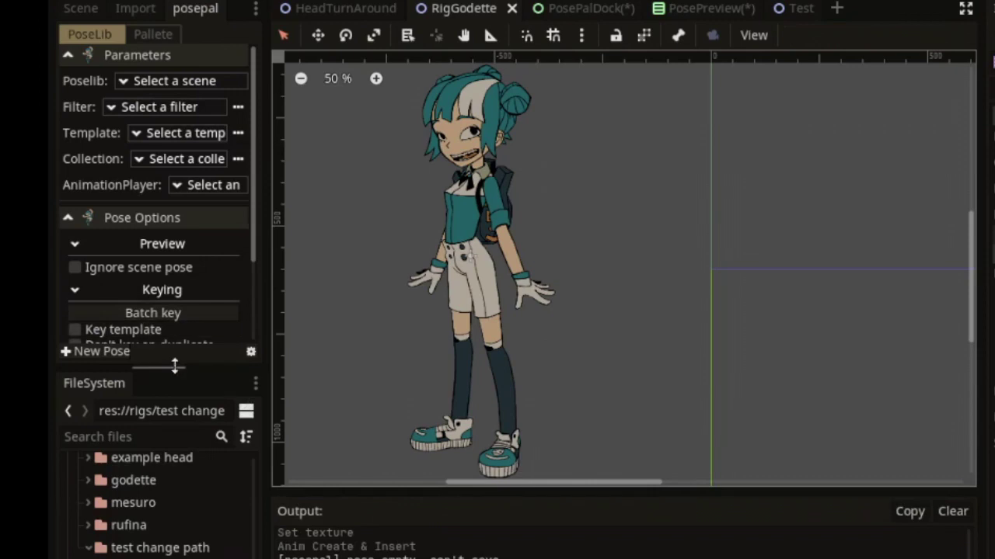
Extend the posepal dock downward and choose RigGodette as the Poselib scene.
left_click_drag(173, 362, 175, 558)
left_click(138, 81)
left_click(138, 107)
Collapse the Preview, Keying and Misc sections of the pose options, expand all three, and collapse them again.
left_click(103, 244)
left_click(100, 271)
left_click(107, 295)
left_click(110, 296)
left_click(104, 271)
left_click(109, 247)
left_click(113, 247)
left_click(109, 270)
left_click(115, 298)
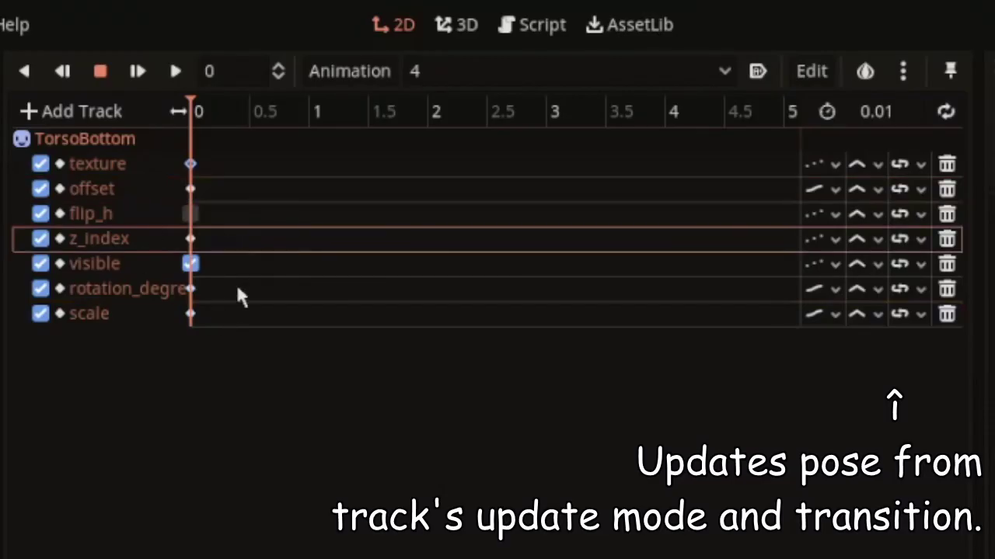
Update the TorsoBottom tracks of pose 4 from the 34 left template.
key("Down")
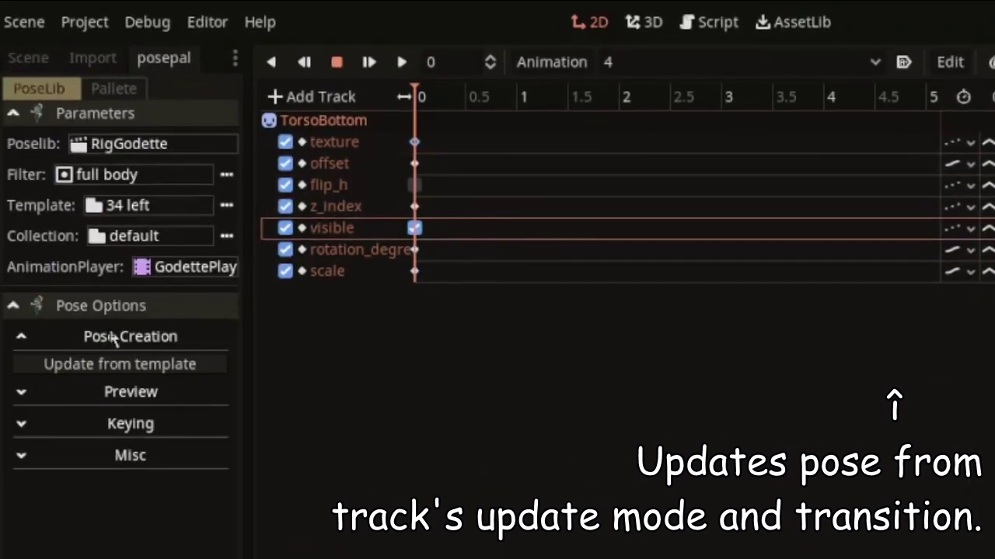
left_click(124, 370)
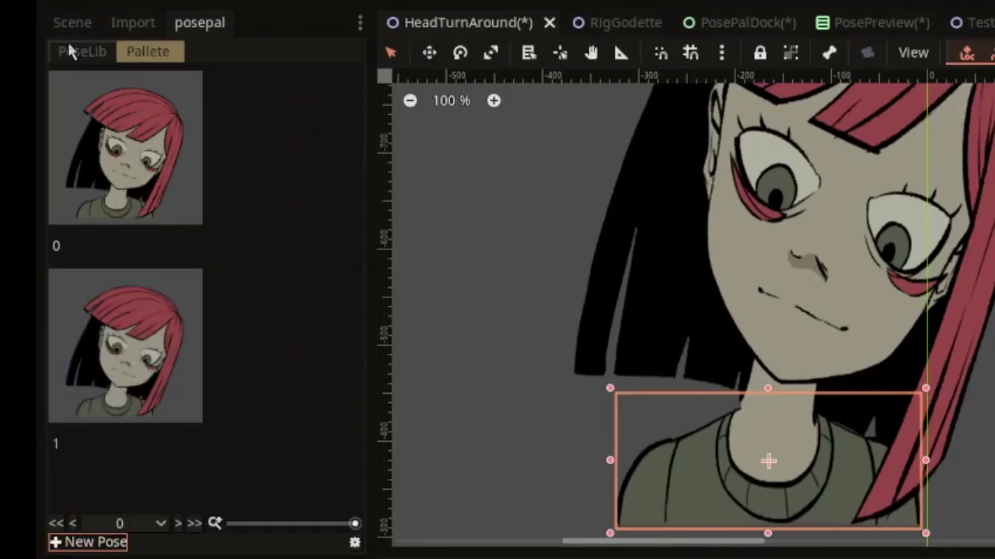
Turn on Ignore scene pose for the HeadTurnAround poselib and return to its pose palette.
left_click(91, 53)
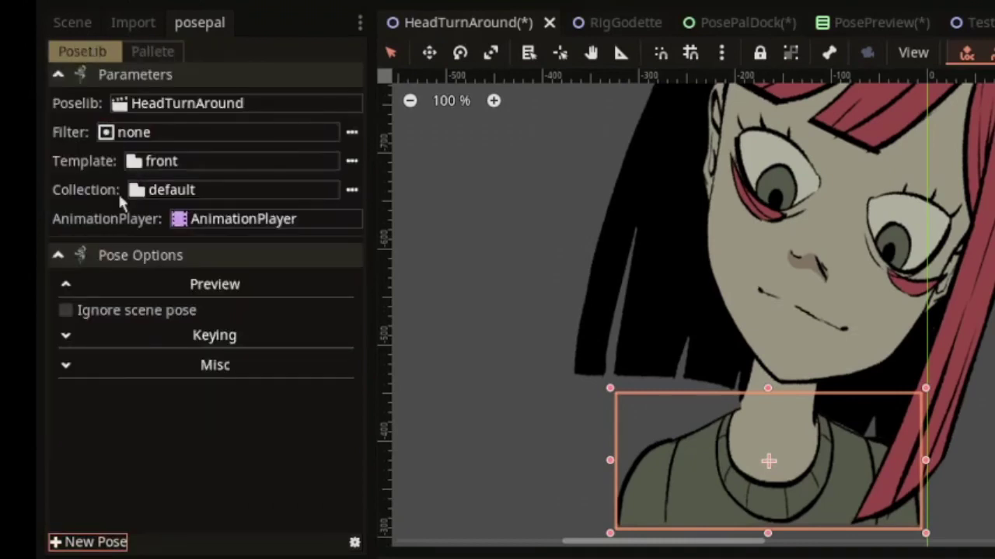
left_click(82, 312)
left_click(148, 52)
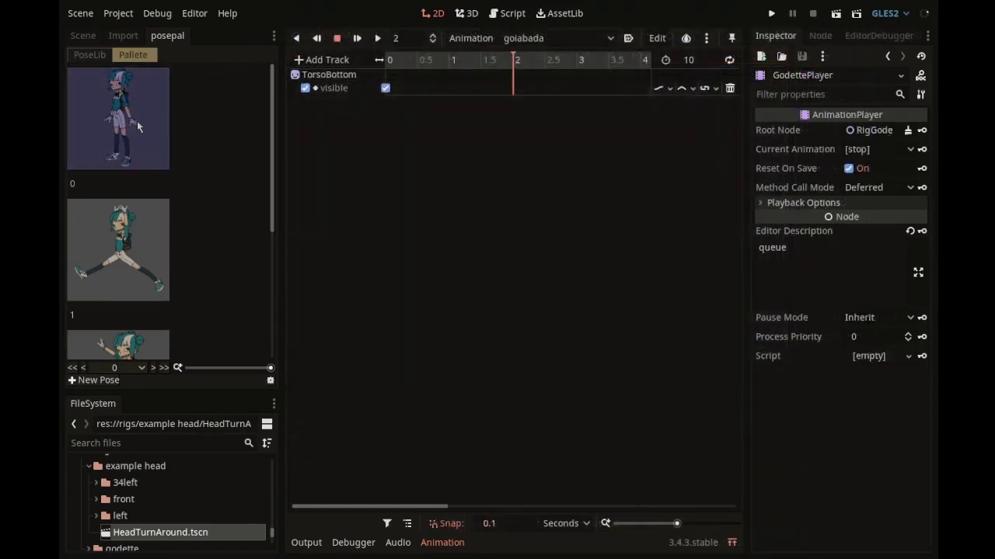
Turn on Key template for RigGodette and key pose 0 into the goiabada animation.
left_click(89, 55)
left_click(108, 272)
left_click(132, 55)
left_click(133, 136)
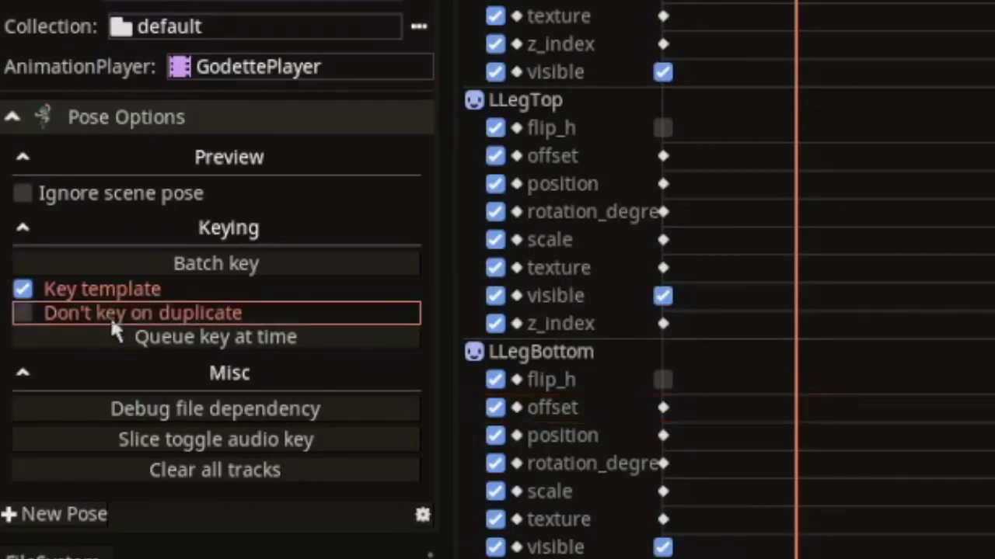
Turn on Don't key on duplicate and review the keyed tracks of the animation.
left_click(110, 316)
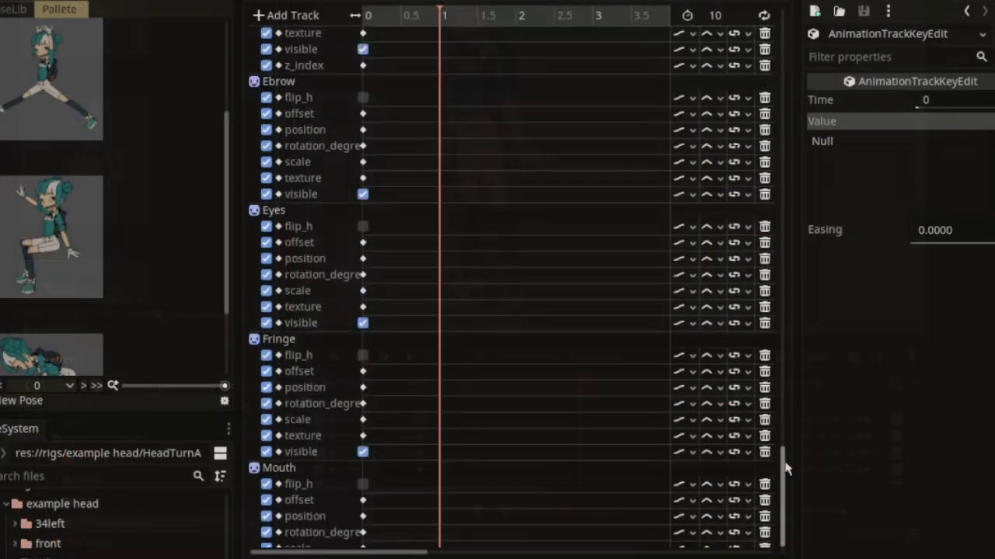
left_click_drag(781, 459, 769, 36)
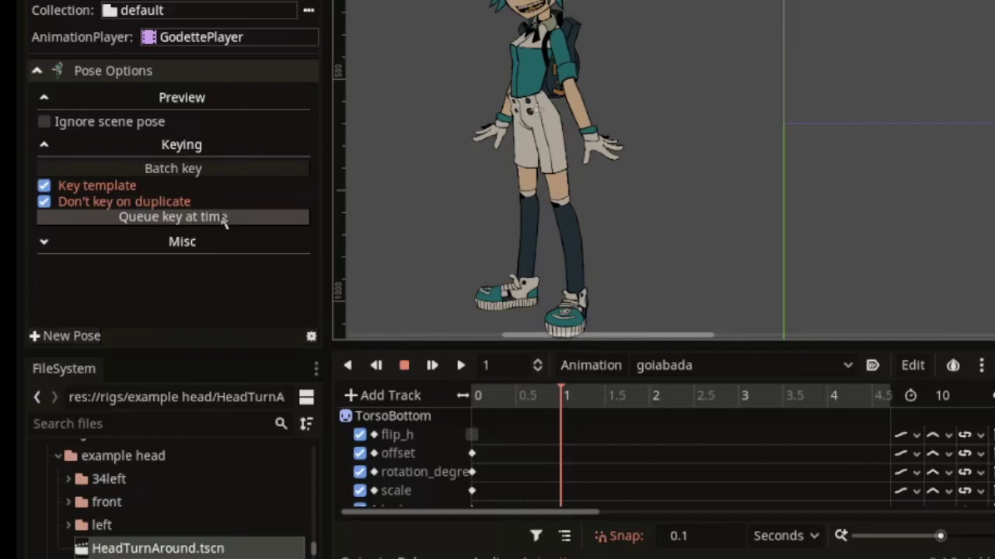
Queue a key at 1 second in the goiabada animation and inspect the queued key's value.
left_click(297, 253)
left_click(536, 421)
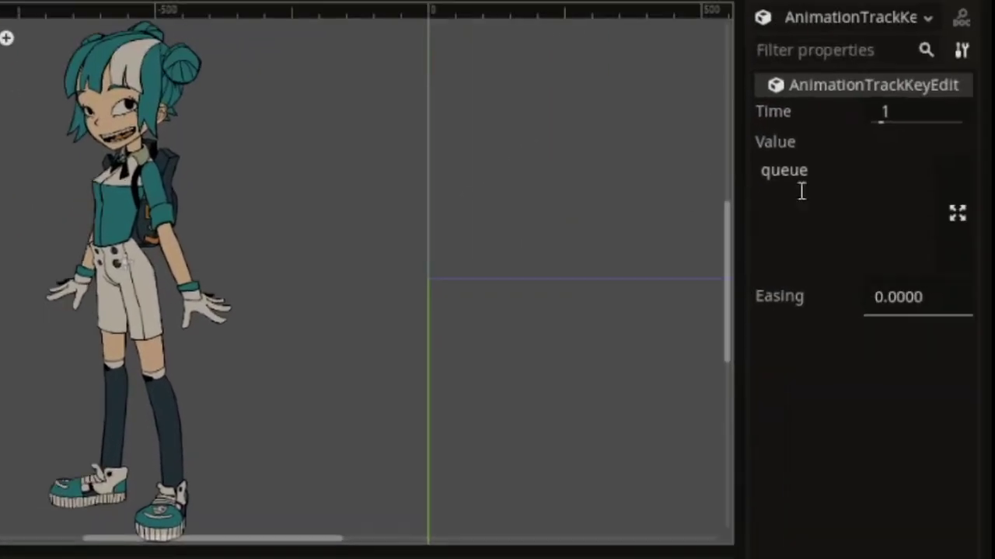
left_click(816, 188)
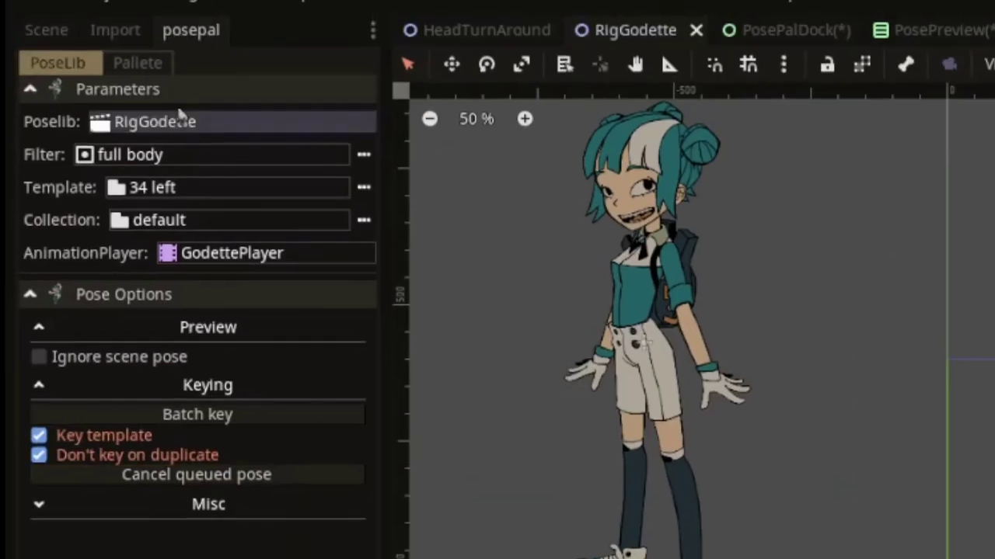
Apply pose 2 from the palette to the queued key.
left_click(133, 62)
scroll(373, 388, "down", 2)
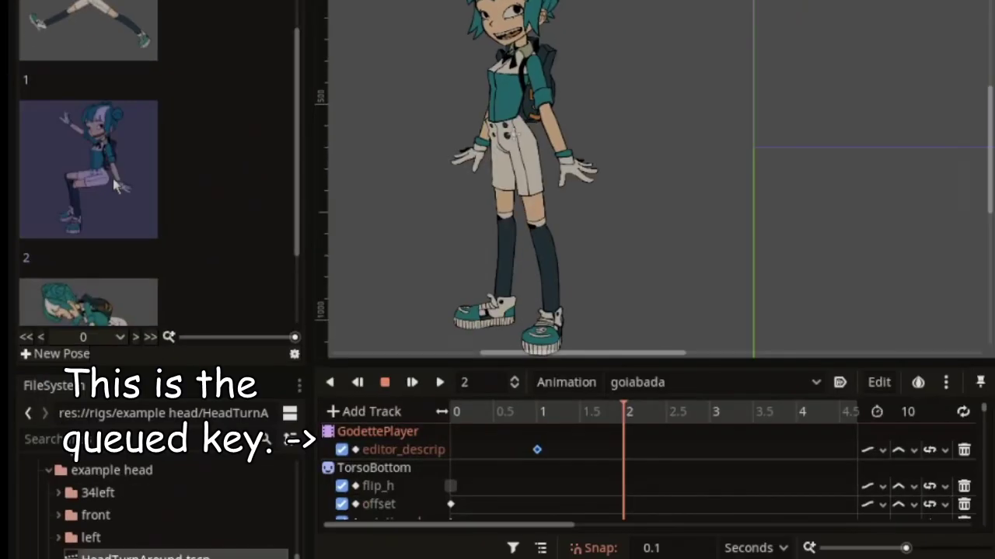
left_click(138, 187)
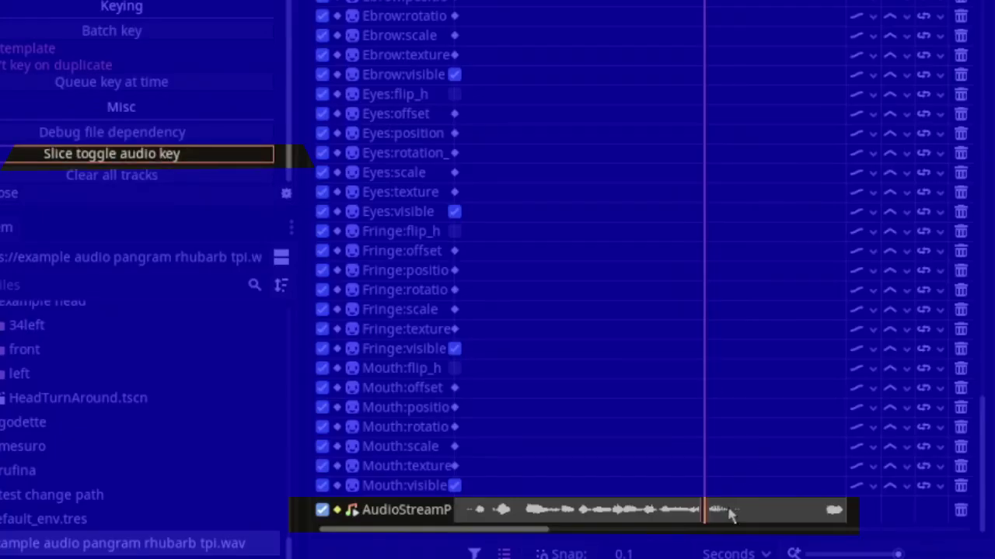
Select the audio clip key just after the playhead on the AudioStreamPlayer track.
left_click(737, 519)
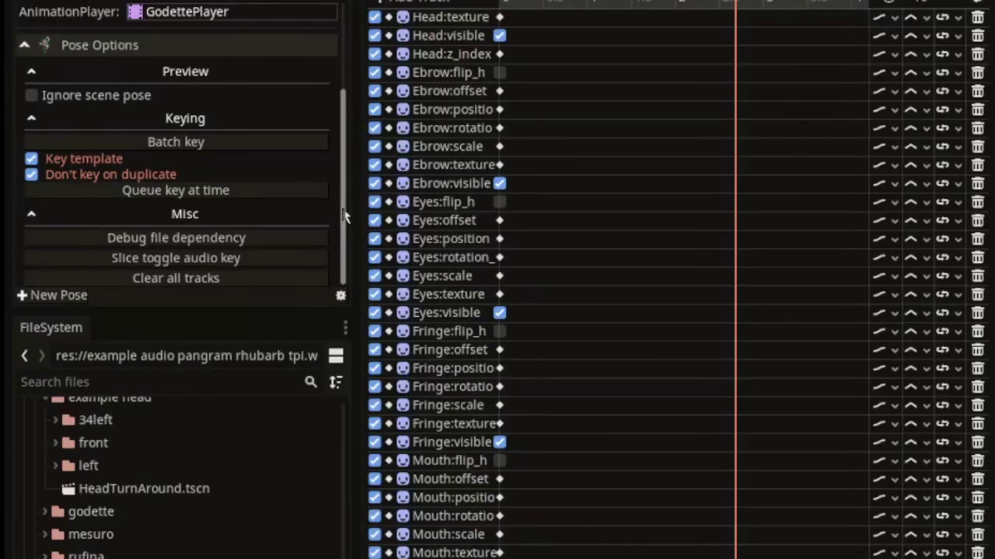
Bring up the file dependency debugger for the poselib, then move its dialog up and enlarge it.
left_click(241, 242)
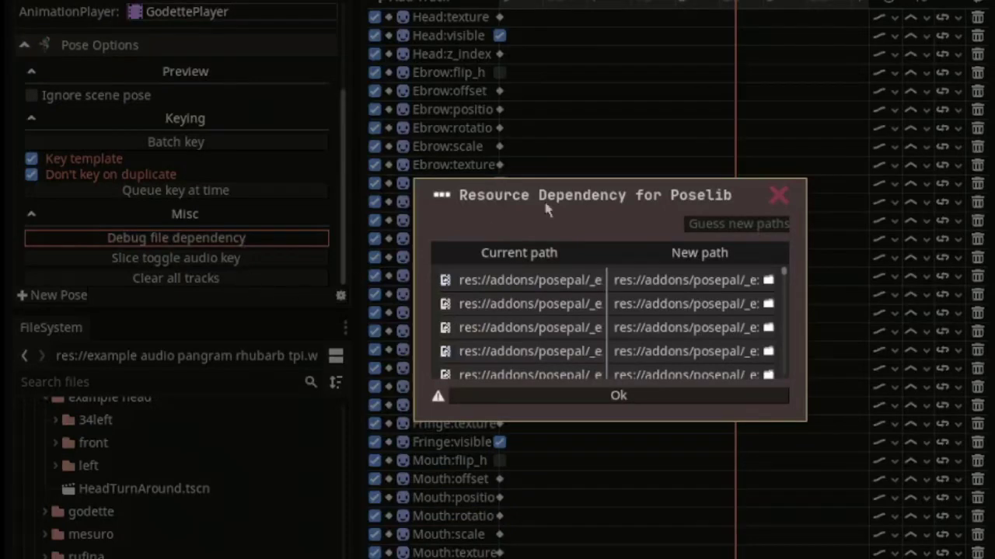
left_click_drag(582, 200, 516, 105)
left_click_drag(740, 322, 951, 491)
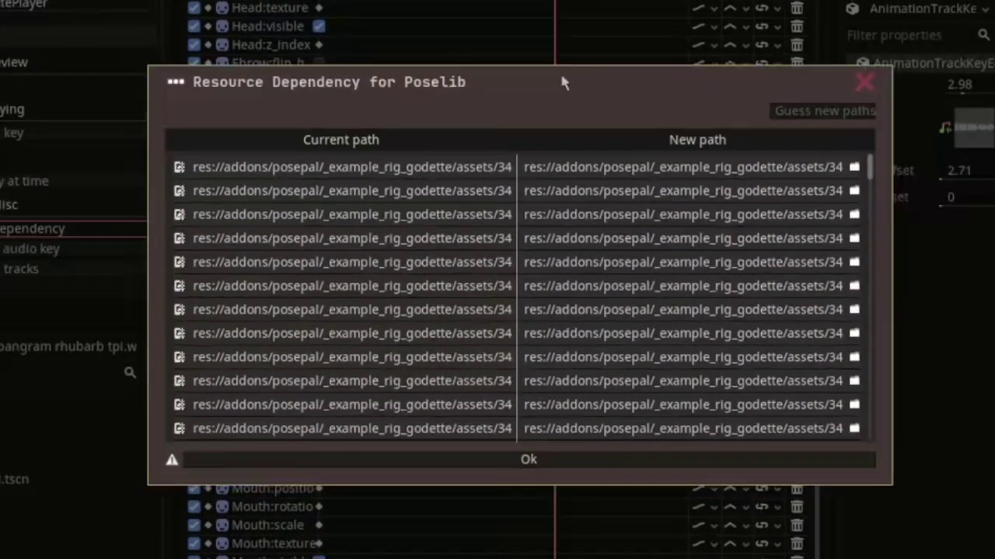
Close the poselib's resource dependency dialog and clear all tracks in the goiabada animation, accepting the dangerous-task warning.
left_click_drag(561, 76, 332, 17)
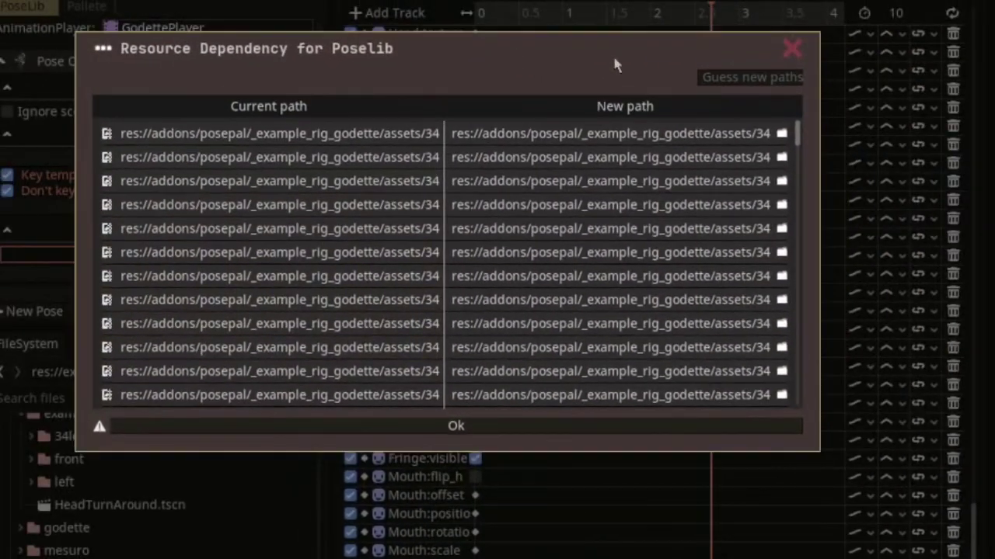
left_click(793, 49)
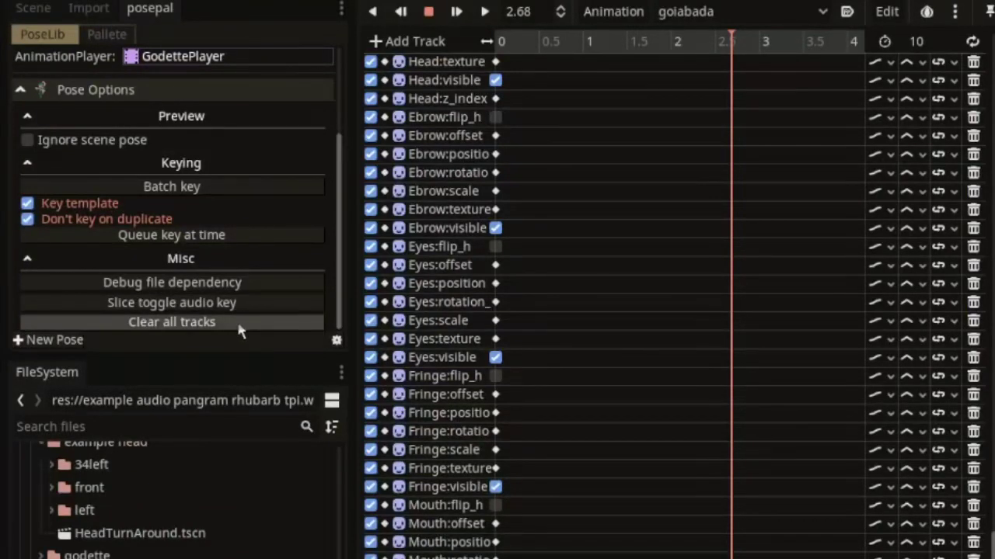
left_click(300, 320)
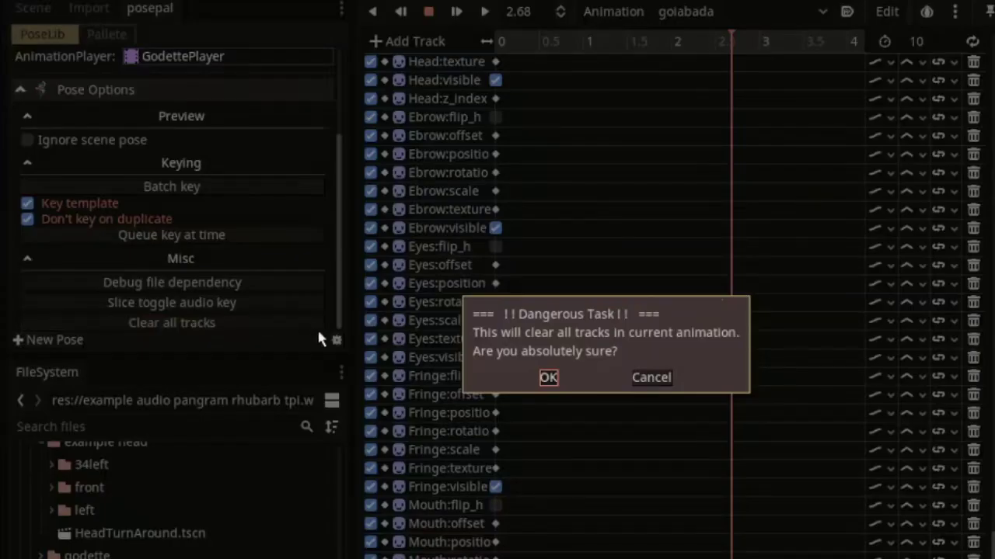
left_click(548, 379)
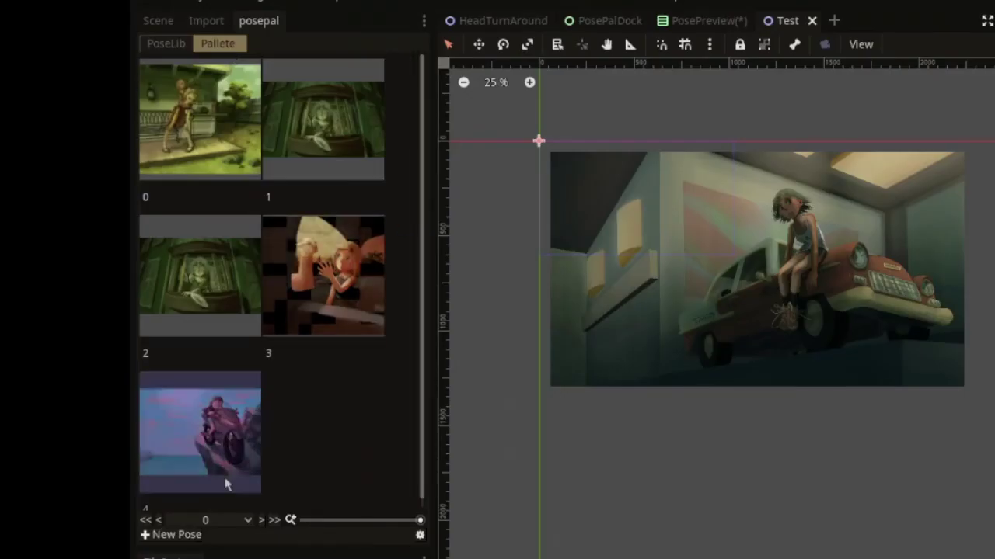
Browse the pose palette's pages, going from page 0 to page 1 and on to page 2.
left_click(220, 522)
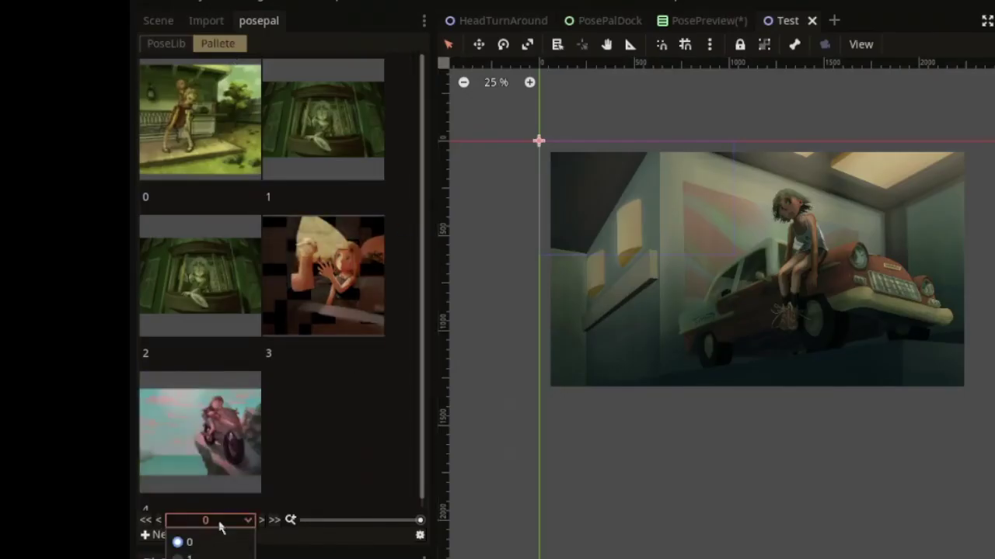
mouse_move(422, 156)
left_mouse_down()
mouse_move(422, 181)
mouse_move(422, 149)
left_mouse_up()
left_click(231, 521)
left_click(223, 556)
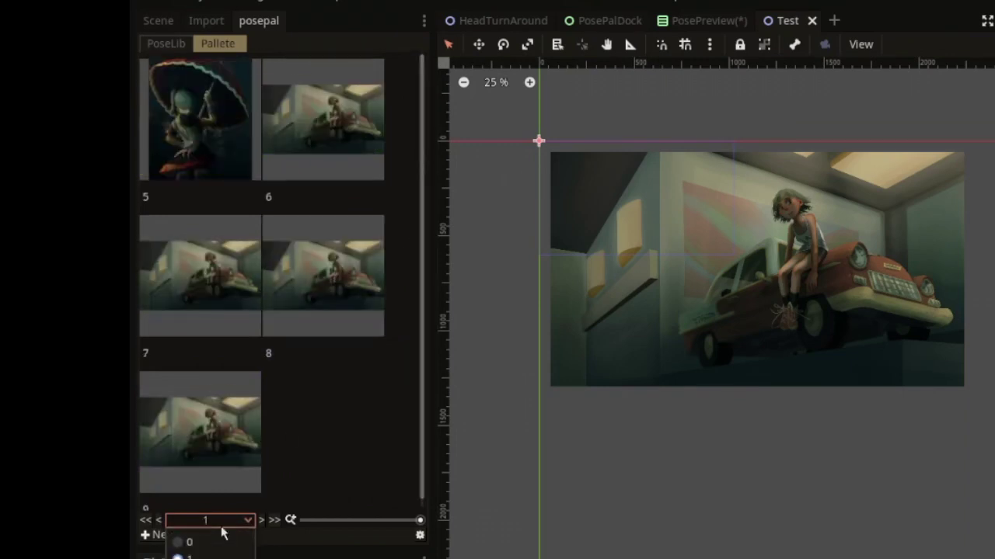
left_click(218, 558)
mouse_move(421, 159)
left_mouse_down()
mouse_move(422, 170)
mouse_move(422, 152)
left_mouse_up()
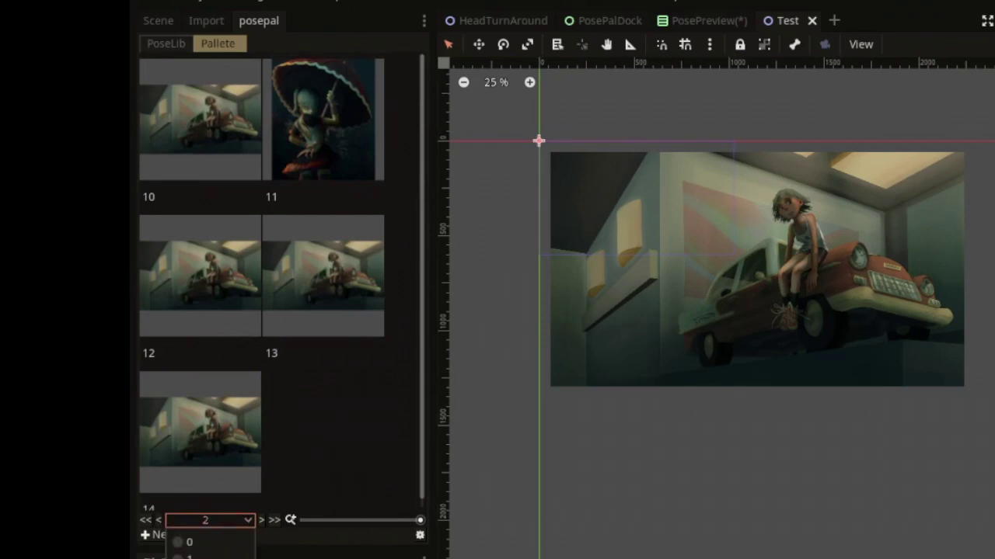
left_click(210, 558)
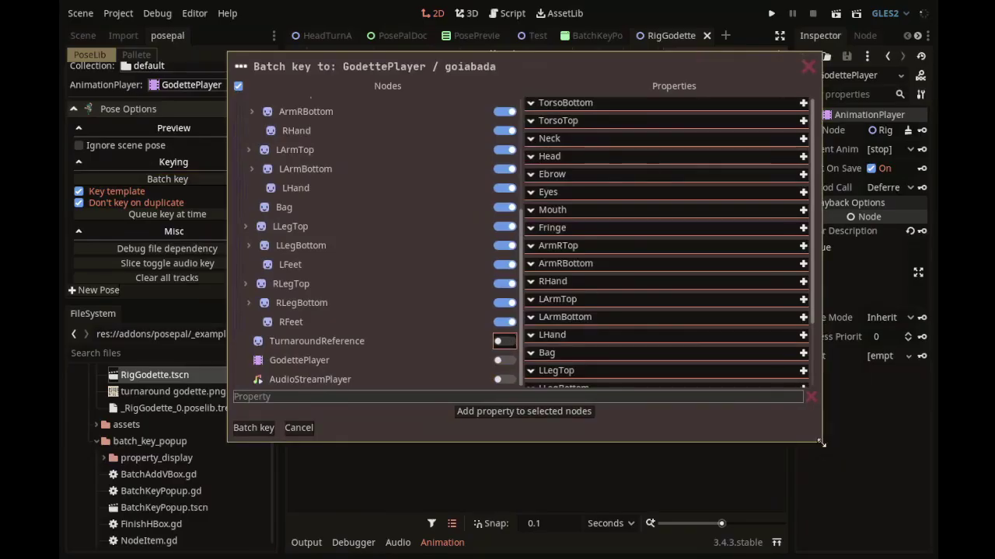
Shrink the batch key dialog for the goiabada animation.
left_click_drag(818, 437, 604, 222)
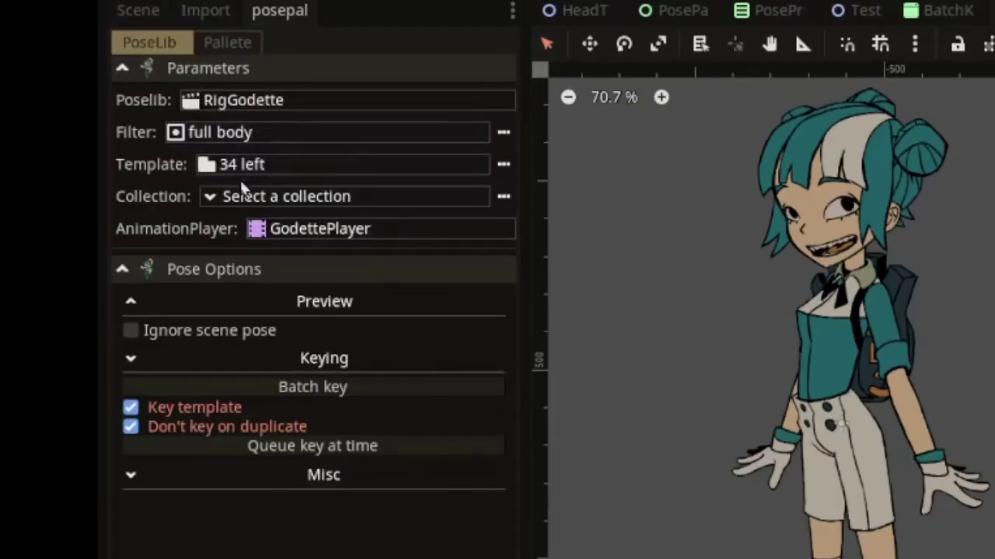
Collapse the pose library's Parameters section and switch to the pose palette.
left_click(139, 65)
left_click(231, 227)
left_click(233, 42)
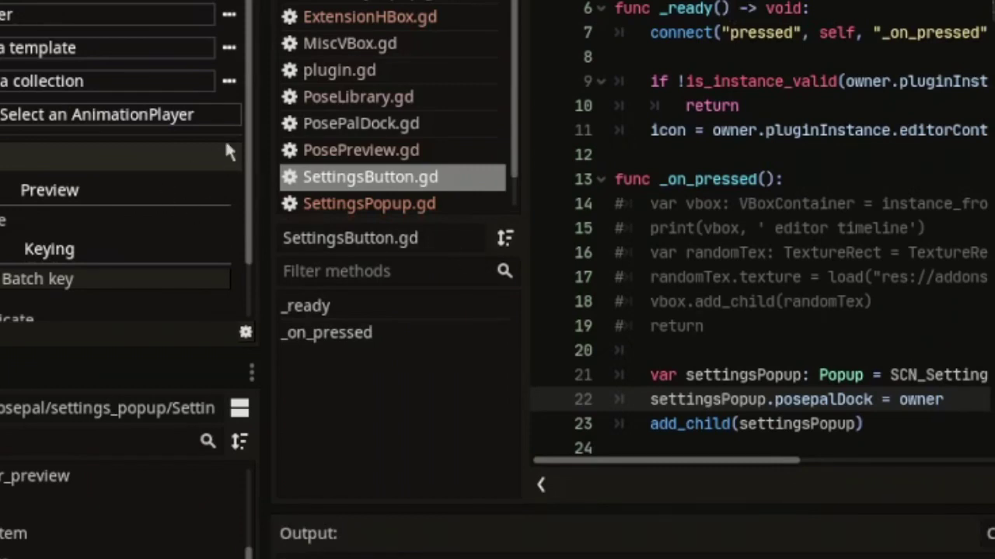
Bring up the PosePal settings with the file extension option and save them.
scroll(241, 233, "down", 3)
left_click(245, 334)
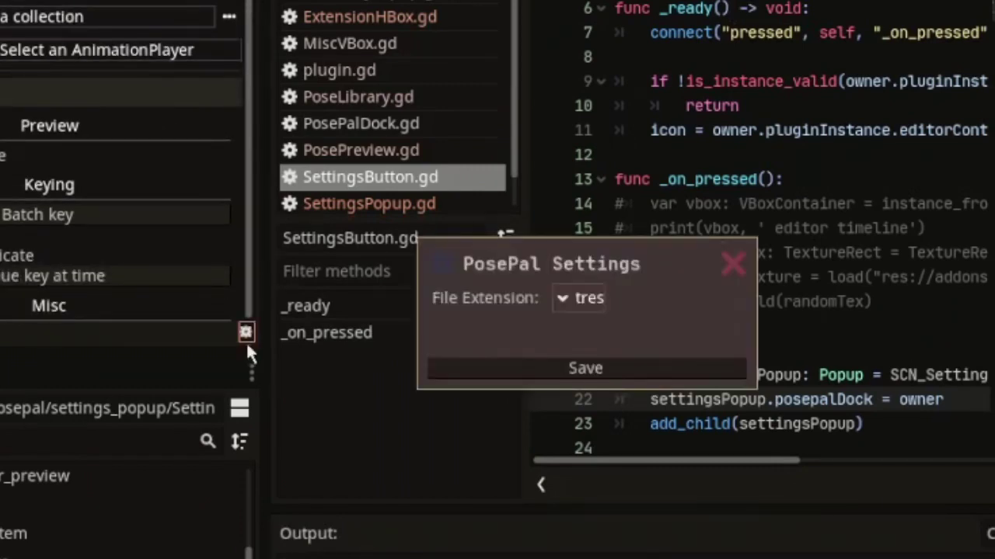
left_click(574, 359)
left_click(578, 369)
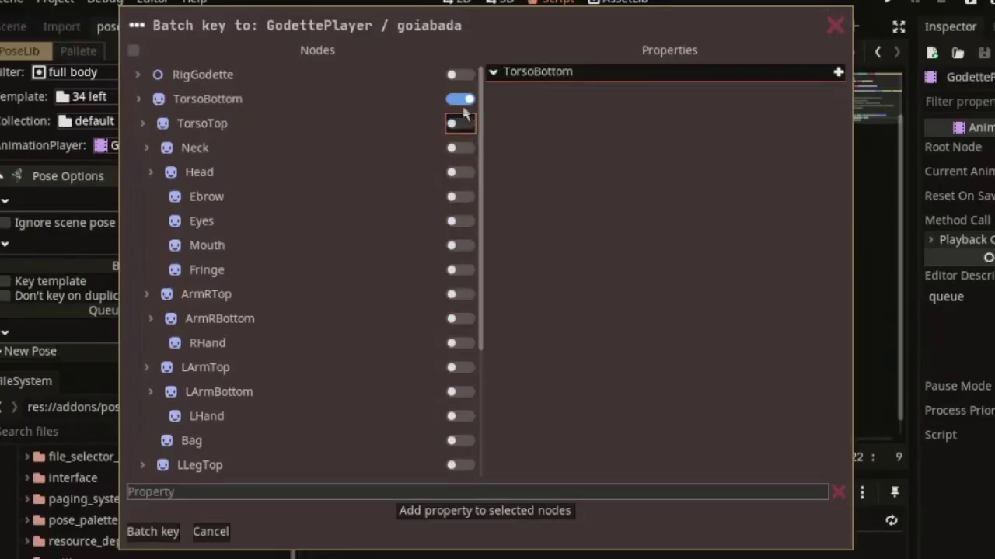
Select all nodes at once for batch keying and activate the property name entry.
left_click(460, 99)
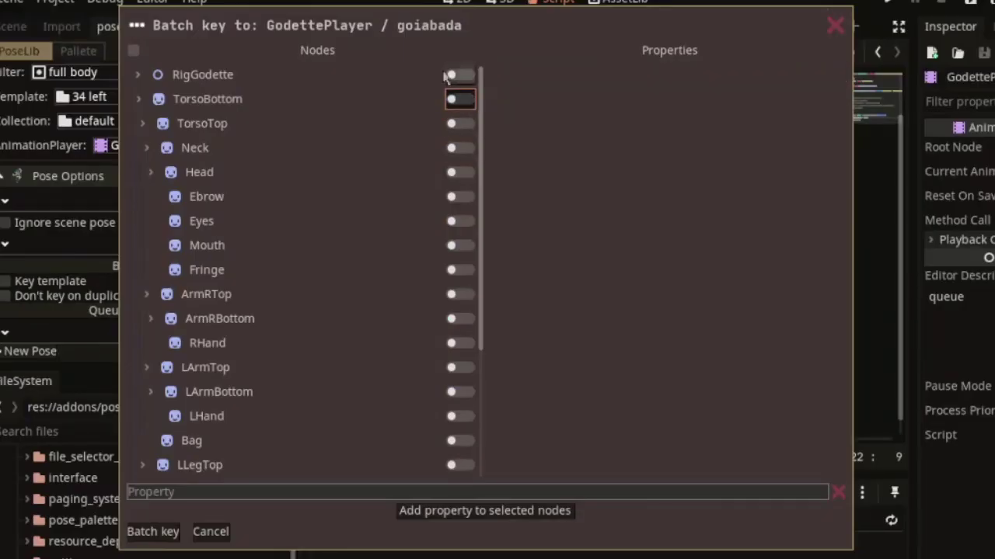
left_click(133, 51)
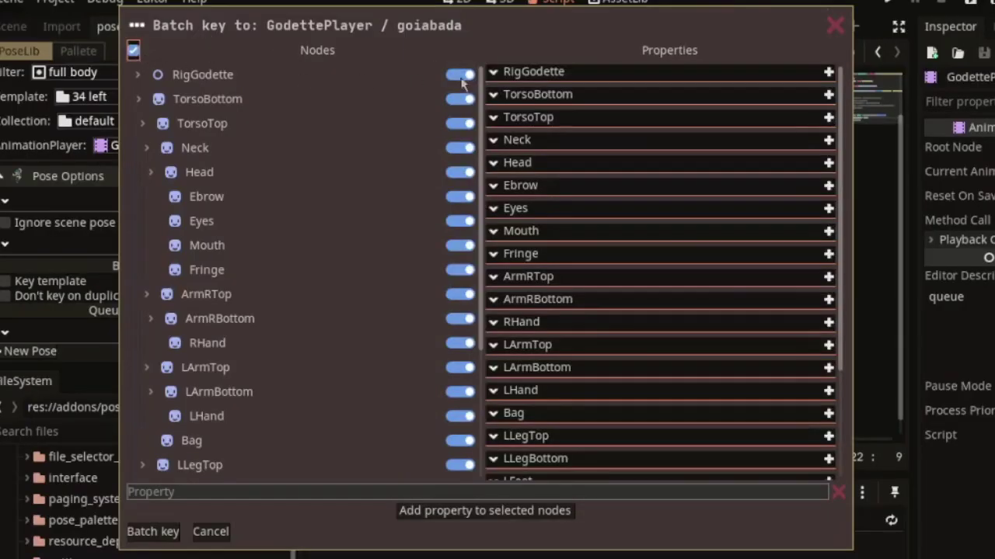
left_click_drag(482, 109, 501, 283)
left_click_drag(476, 225, 487, 59)
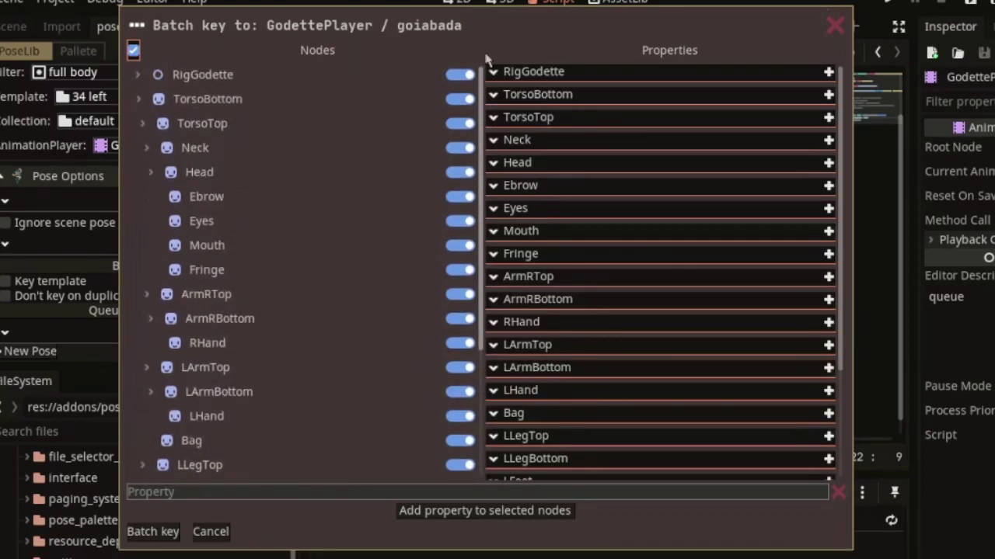
left_click(211, 490)
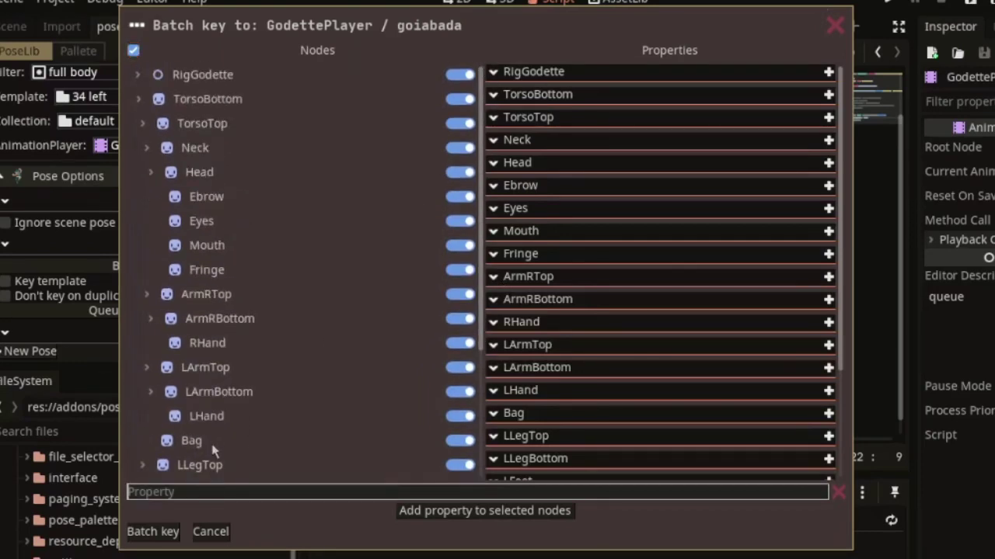
left_click_drag(460, 524, 465, 525)
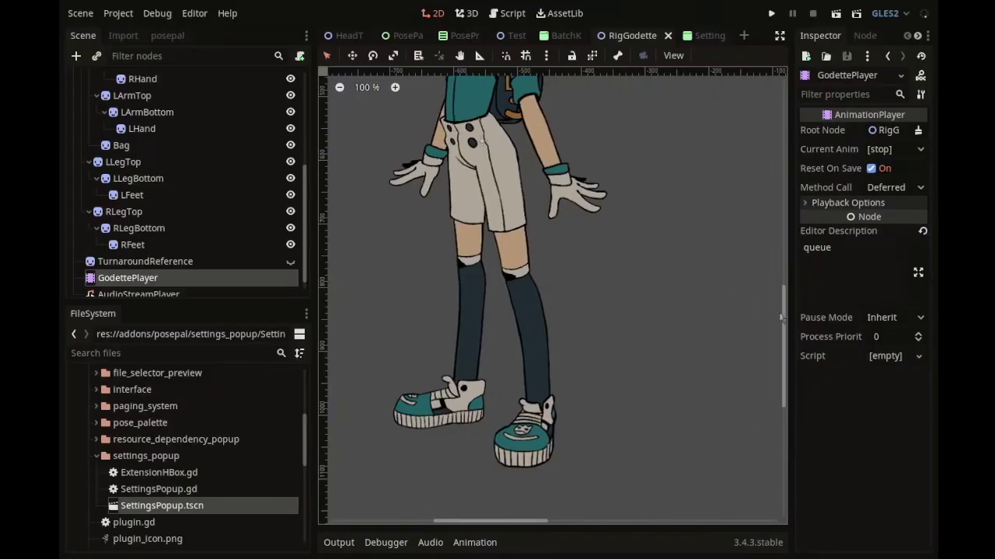
Show the posepal dock beside the Godette rig and enlarge it over the FileSystem dock.
left_click_drag(782, 317, 791, 267)
left_click(339, 87)
left_click(167, 35)
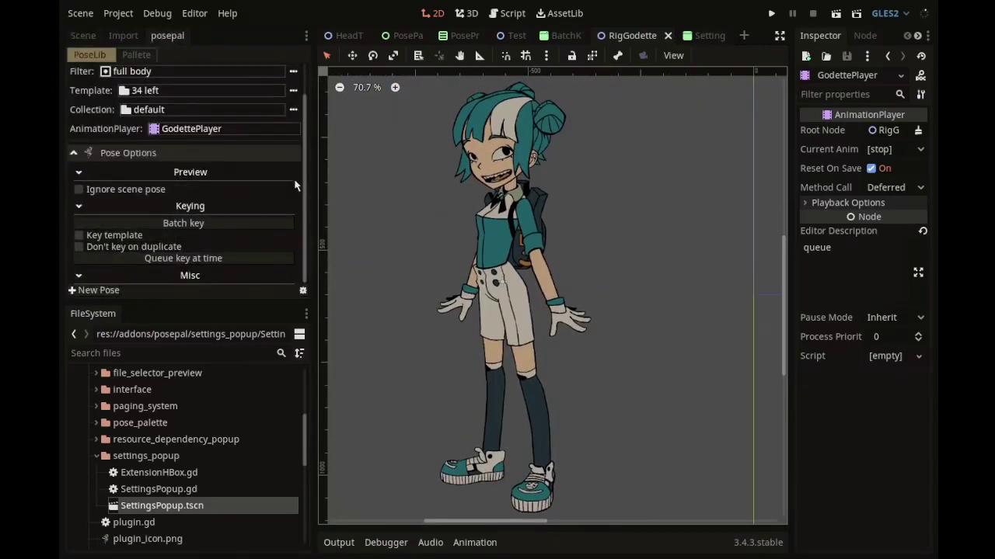
left_click_drag(269, 303, 253, 403)
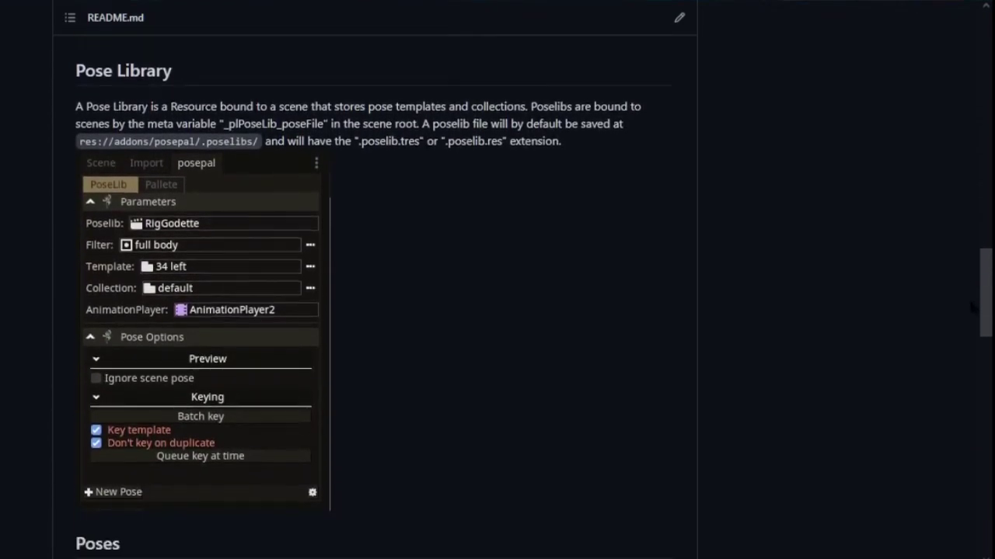
Switch to posepal's GitHub README and read from the Pose Library section through Limitations and Support.
left_click_drag(965, 317, 958, 373)
scroll(961, 379, "down", 4)
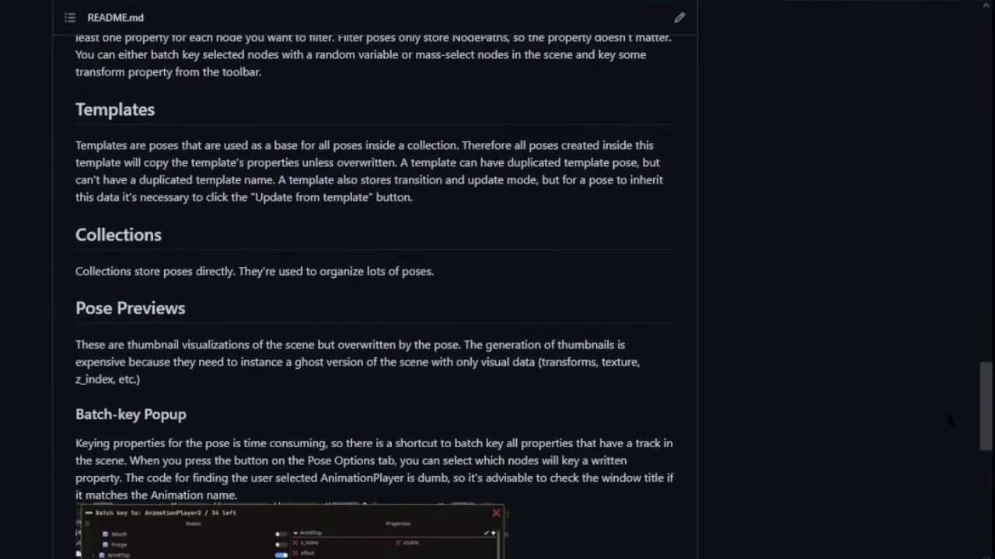
scroll(943, 435, "down", 2)
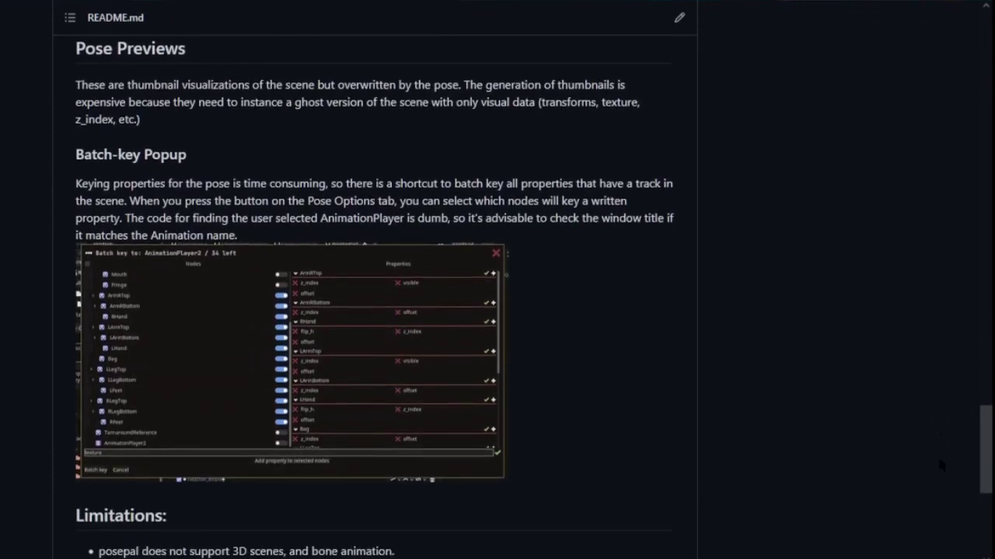
scroll(939, 465, "down", 4)
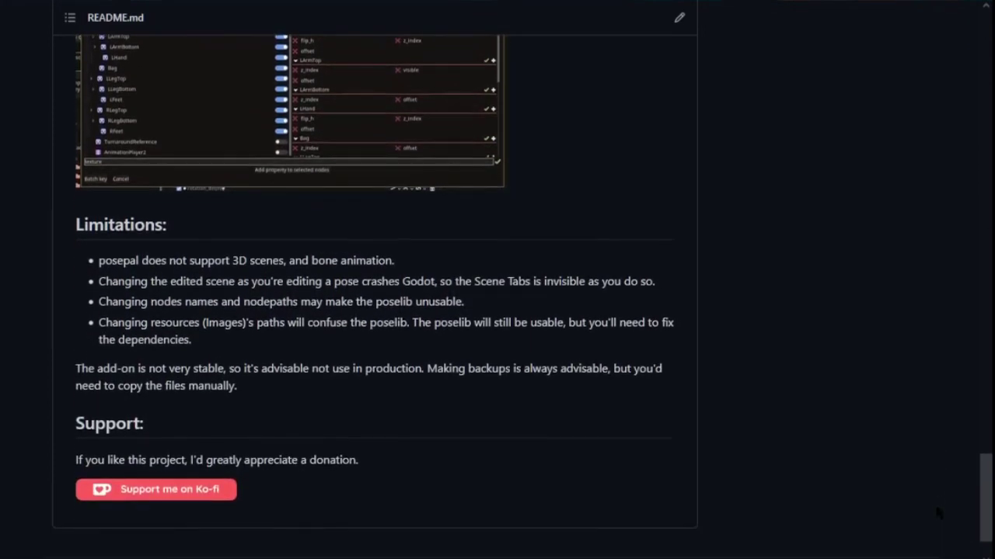
scroll(939, 515, "down", 1)
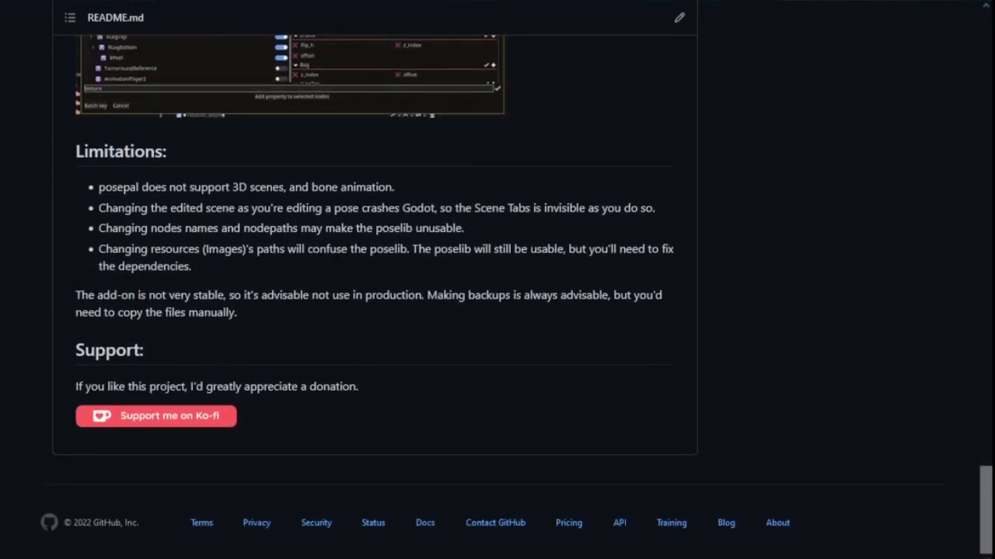